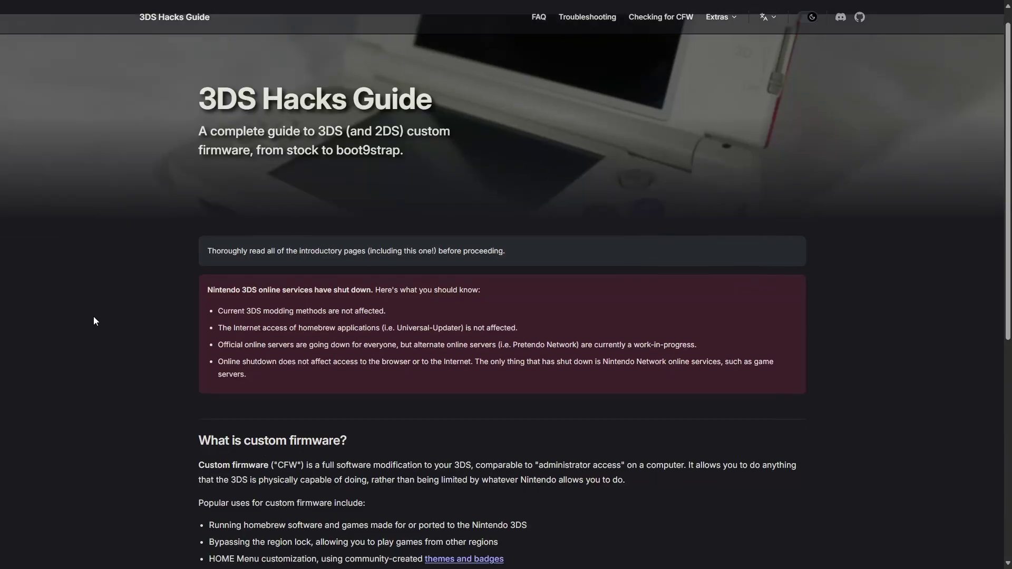
Scroll down the 3DS Hacks Guide home page to the custom firmware overview.
{"action": "scroll", "coordinate": [93, 316], "scroll_direction": "down", "scroll_amount": 3}
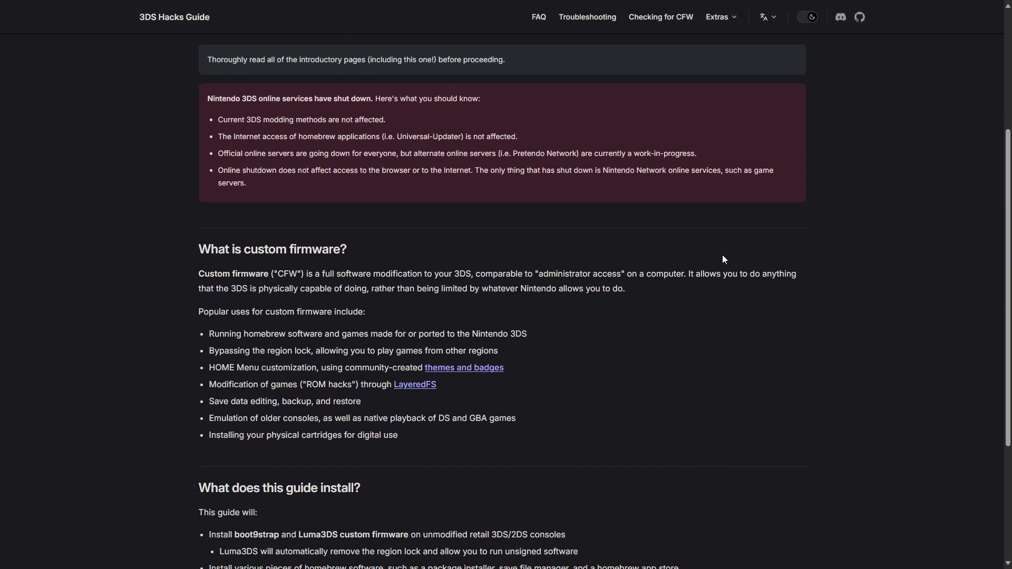
Scroll past the introduction and open the Key Information page.
{"action": "scroll", "coordinate": [829, 403], "scroll_direction": "down", "scroll_amount": 3}
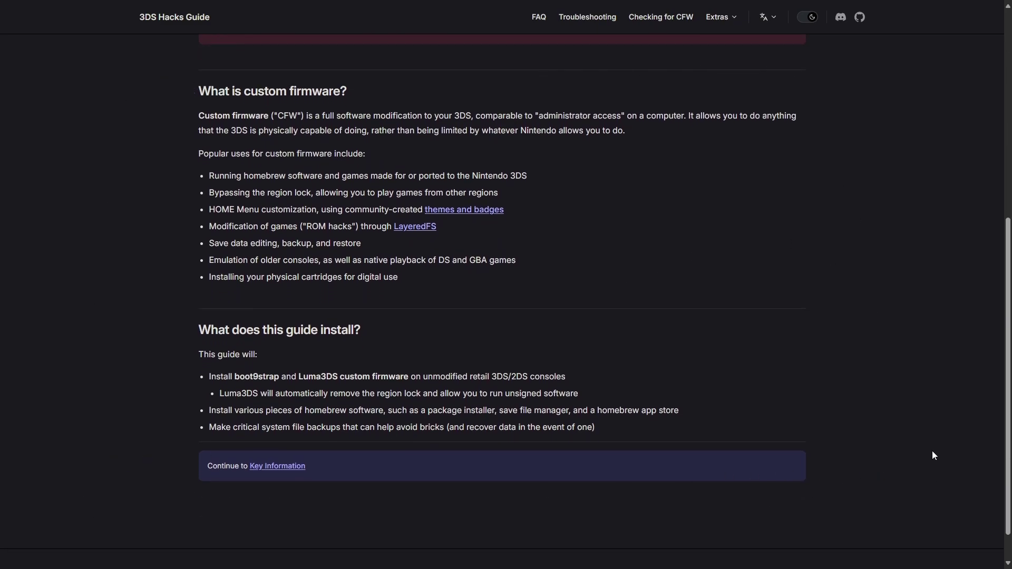
{"action": "left_click", "coordinate": [276, 468]}
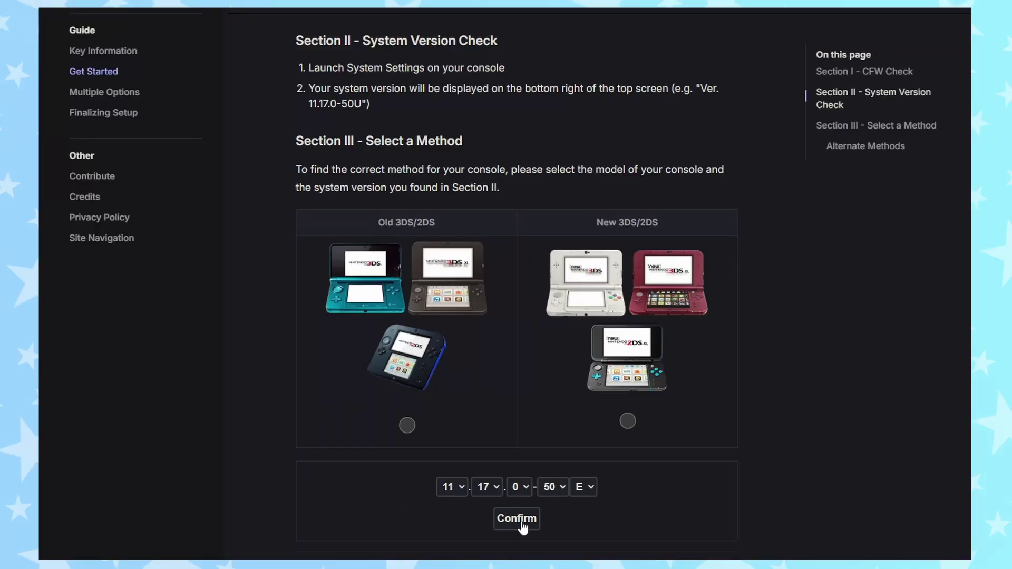
Select the Old 3DS/2DS console model and confirm it with the system version.
{"action": "left_click", "coordinate": [407, 425]}
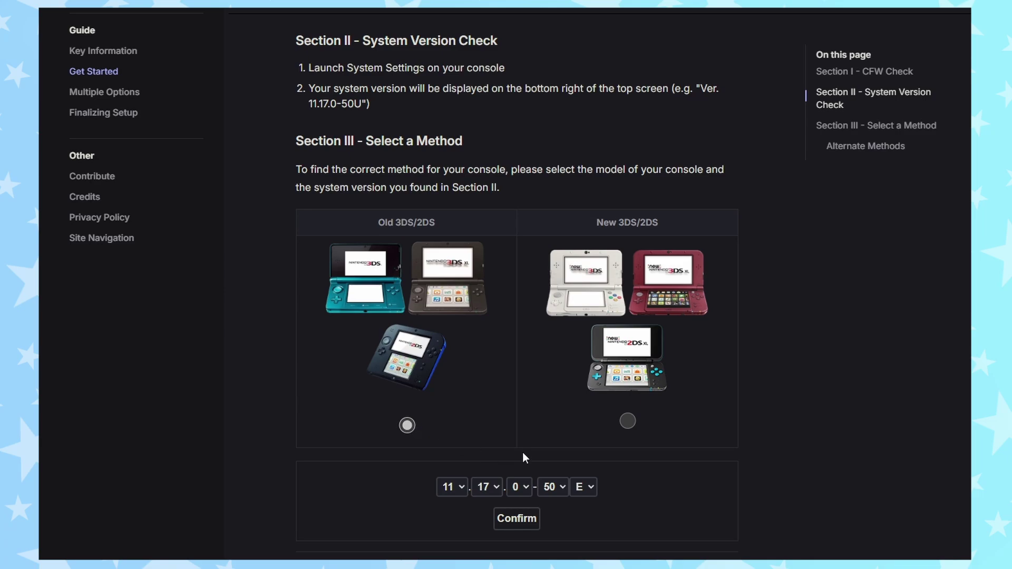
{"action": "left_click", "coordinate": [516, 521]}
{"action": "scroll", "coordinate": [605, 463], "scroll_direction": "down", "scroll_amount": 3}
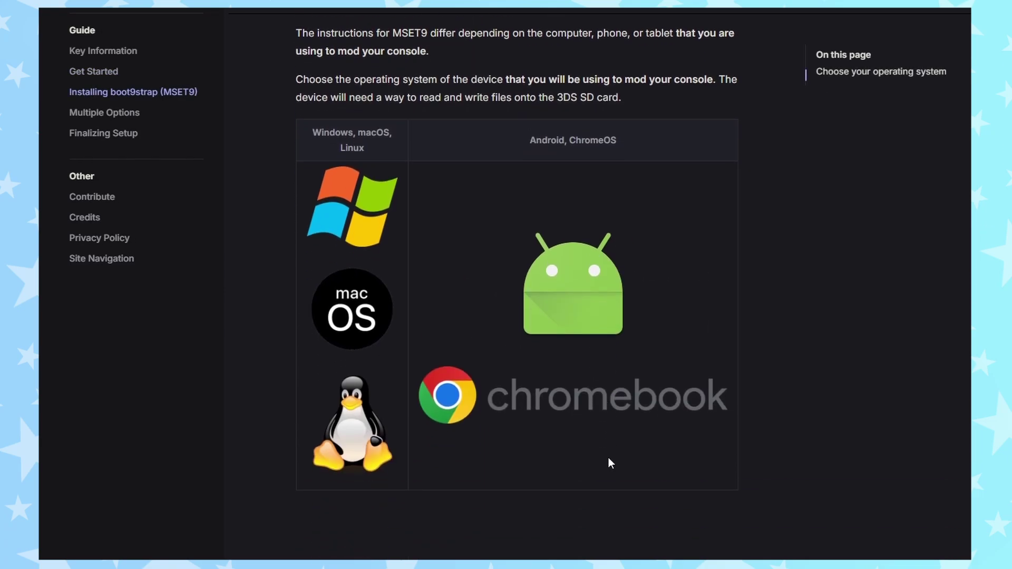
{"action": "scroll", "coordinate": [631, 465], "scroll_direction": "up", "scroll_amount": 3}
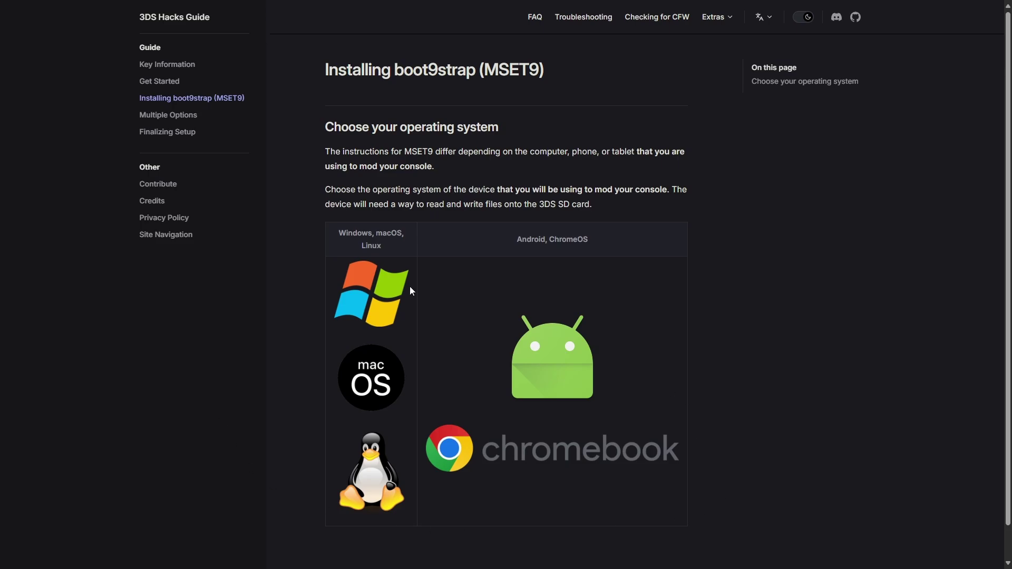
Choose Windows as the computer and expand the optional MSET9 technical details.
{"action": "left_click", "coordinate": [345, 296]}
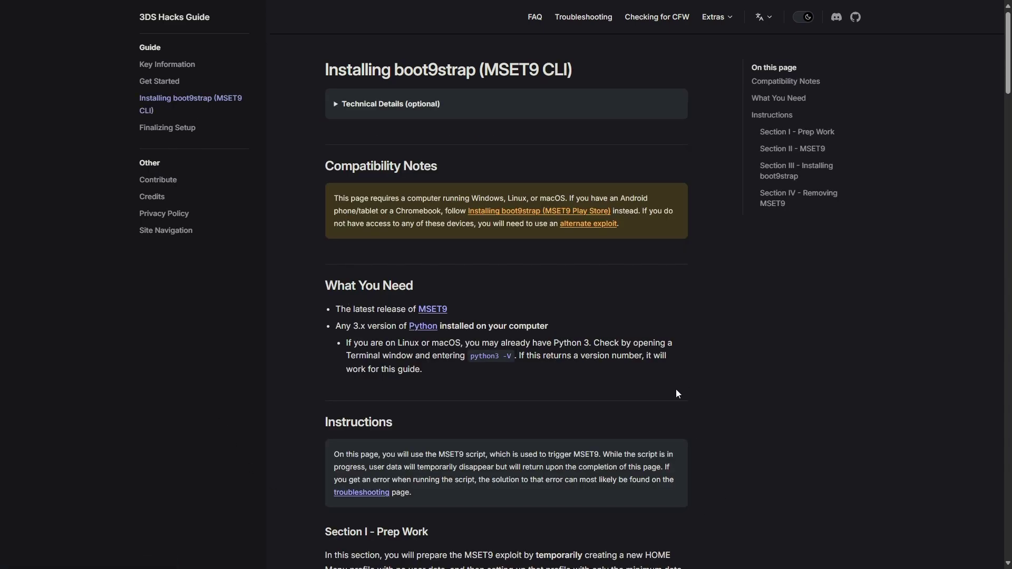
{"action": "left_click", "coordinate": [348, 107]}
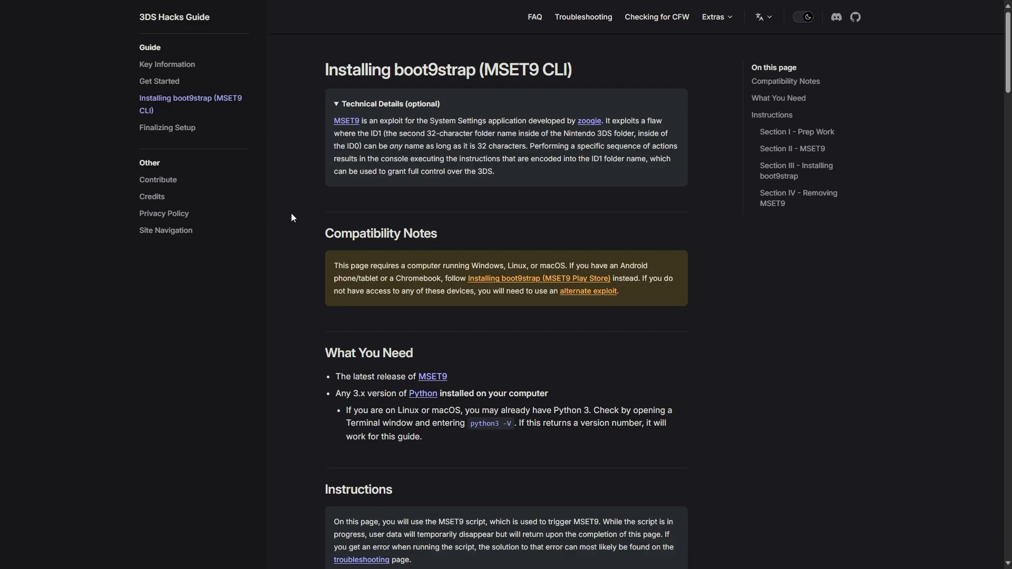
{"action": "scroll", "coordinate": [293, 217], "scroll_direction": "down", "scroll_amount": 3}
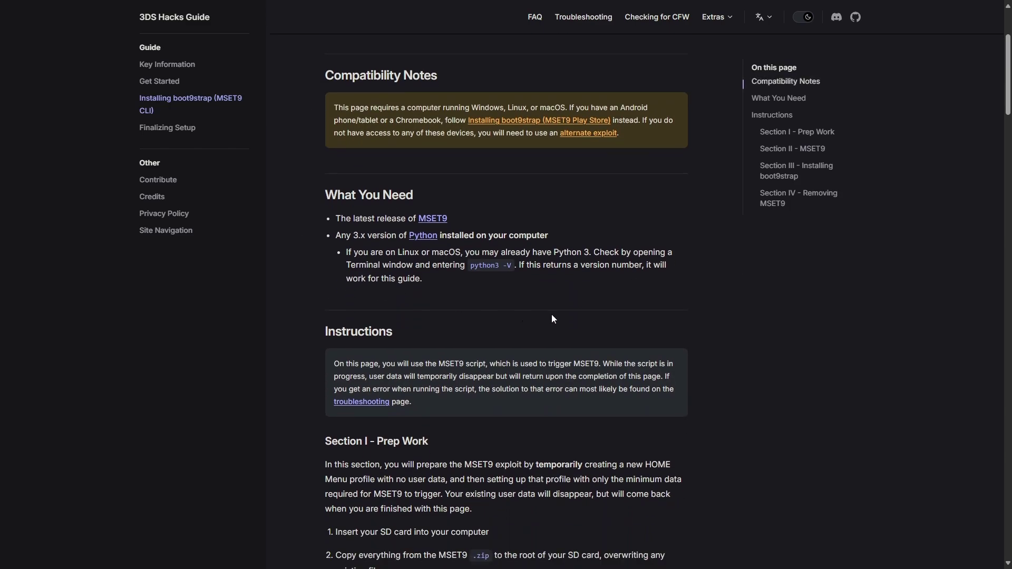
Open the MSET9 v2.0 release link and scroll to Section I – Prep Work.
{"action": "left_click", "coordinate": [437, 222]}
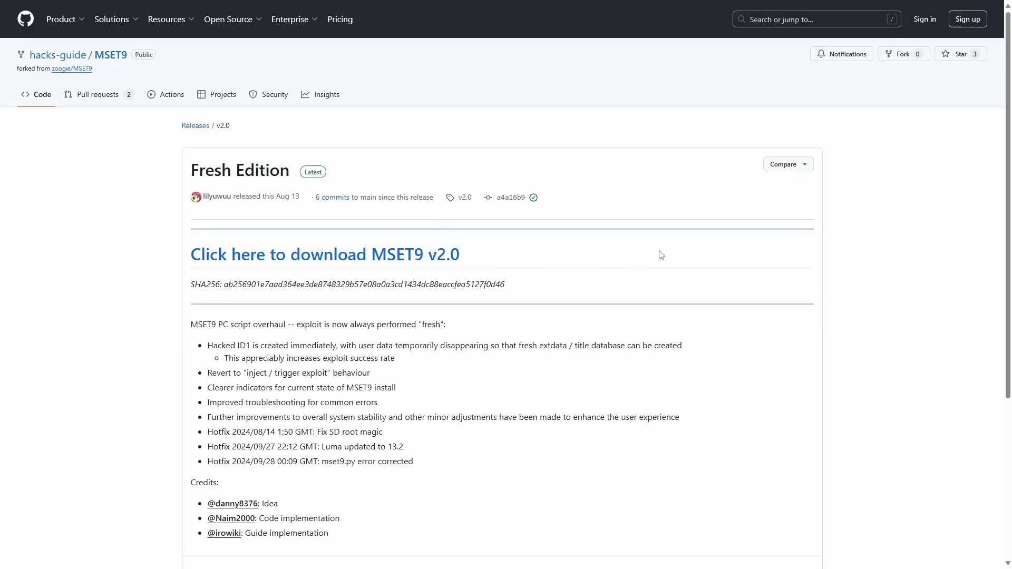
{"action": "scroll", "coordinate": [688, 257], "scroll_direction": "down", "scroll_amount": 3}
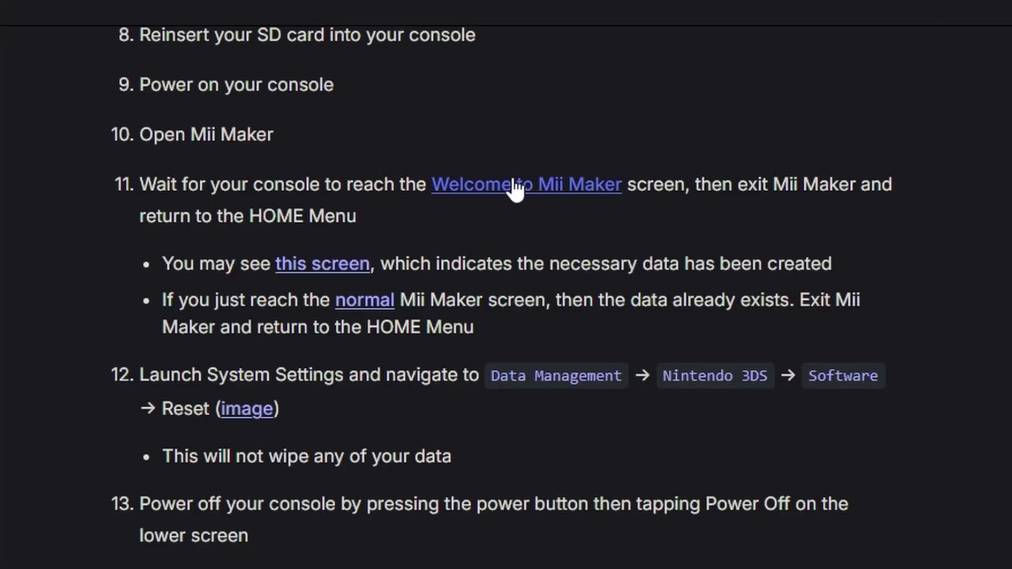
View the Welcome to Mii Maker example, then scroll down to Section IV – Removing MSET9.
{"action": "left_click", "coordinate": [514, 186]}
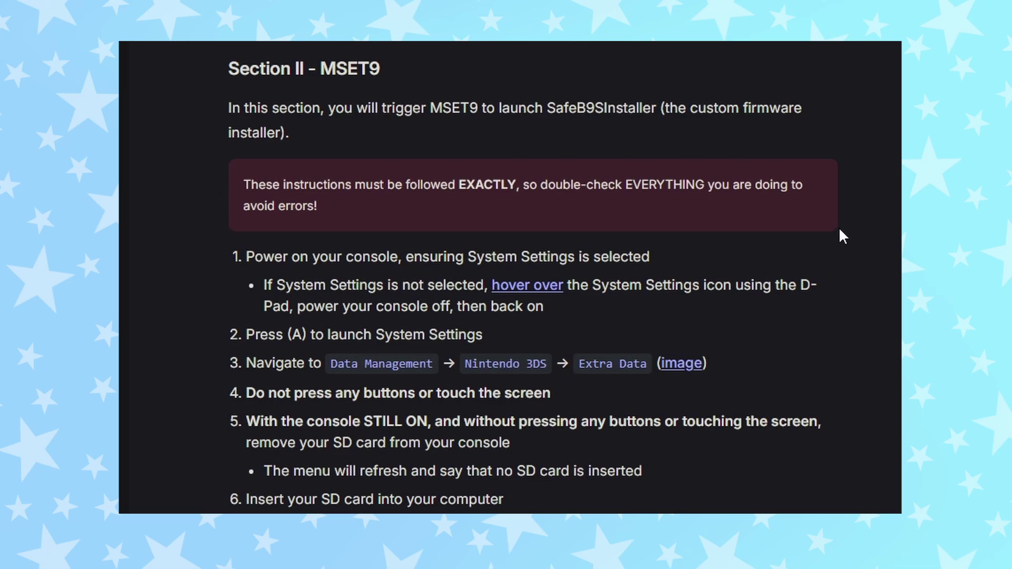
{"action": "scroll", "coordinate": [864, 451], "scroll_direction": "down", "scroll_amount": 3}
{"action": "scroll", "coordinate": [862, 442], "scroll_direction": "down", "scroll_amount": 8}
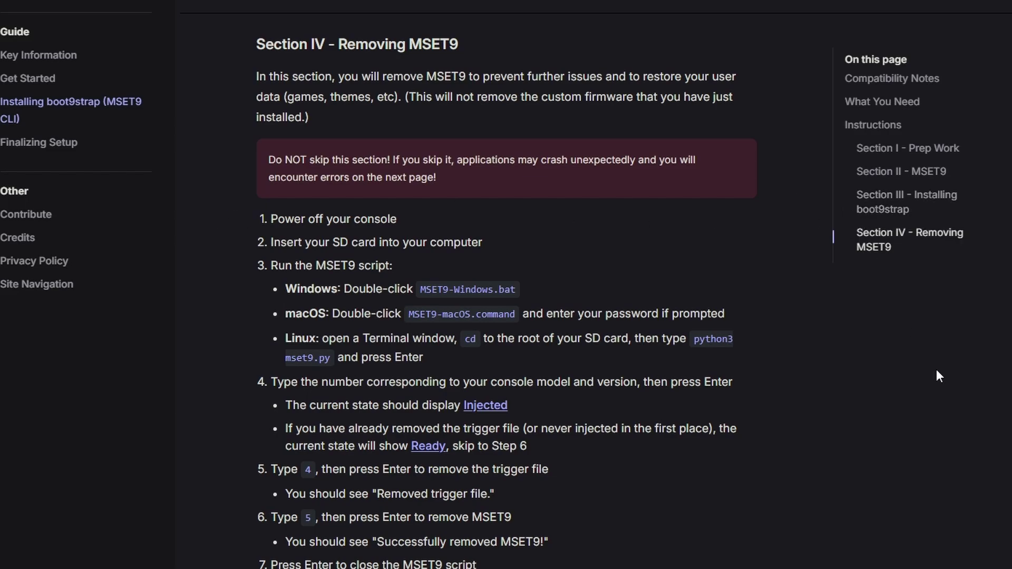
Scroll to the end of Section IV and continue to Finalizing Setup.
{"action": "scroll", "coordinate": [979, 457], "scroll_direction": "down", "scroll_amount": 5}
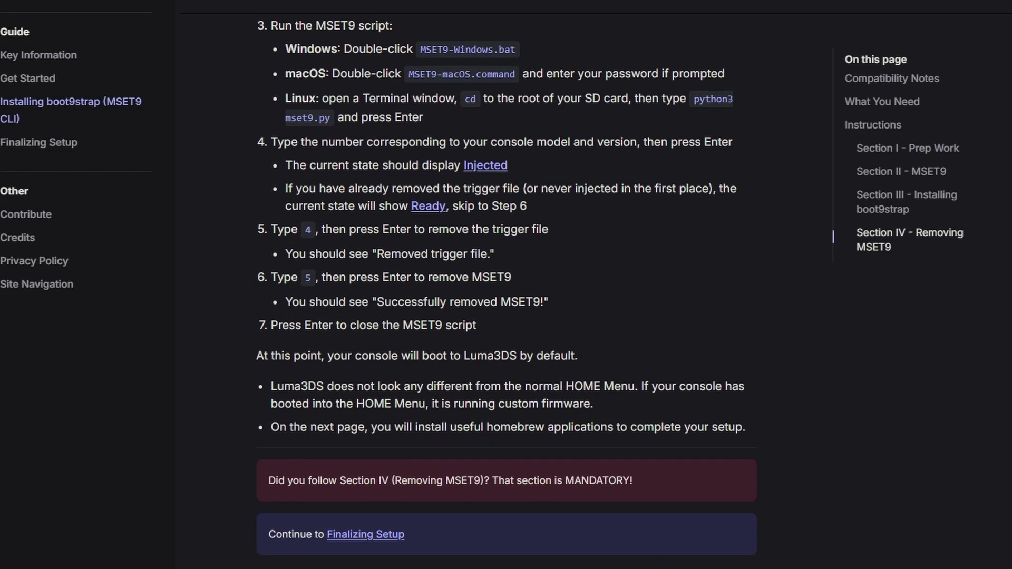
{"action": "left_click", "coordinate": [369, 534]}
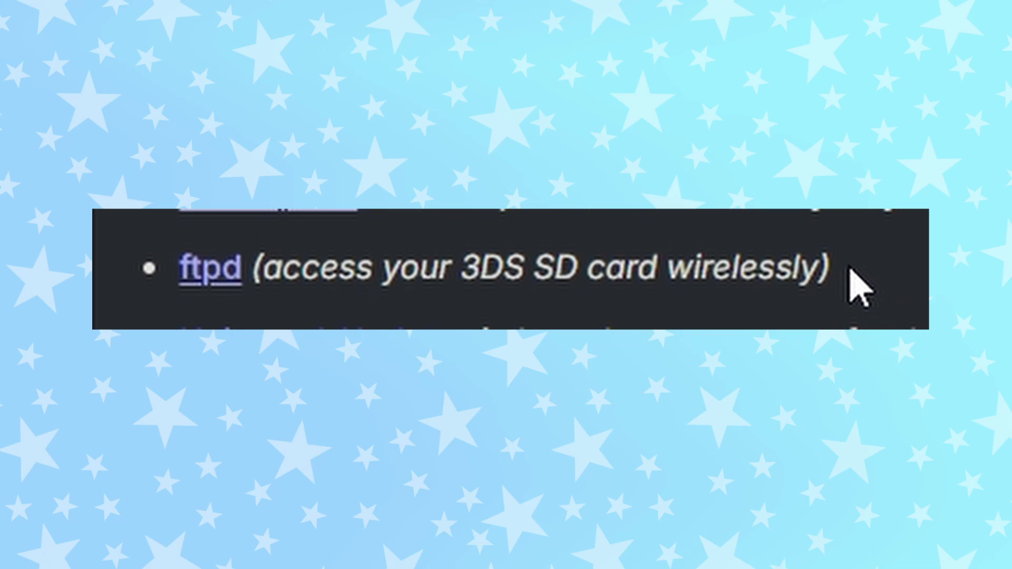
{"action": "left_click_drag", "start_coordinate": [836, 285], "coordinate": [102, 311]}
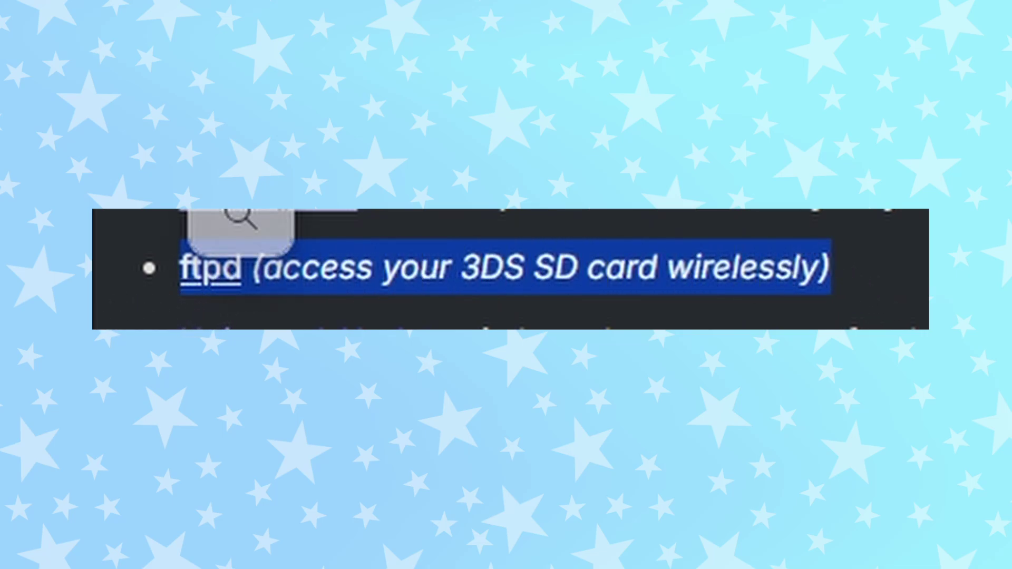
{"action": "left_click", "coordinate": [101, 311]}
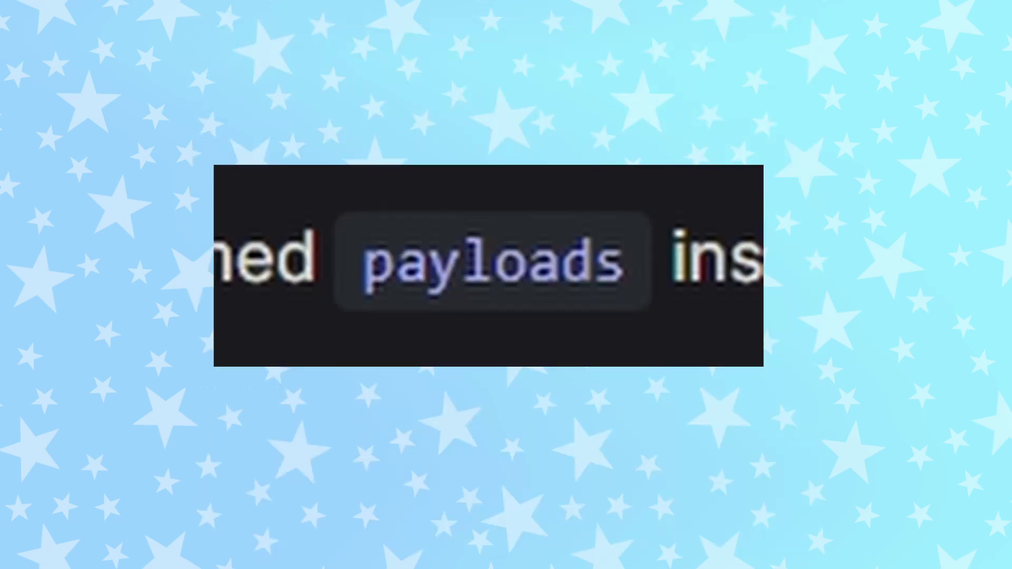
{"action": "left_click_drag", "start_coordinate": [639, 264], "coordinate": [310, 237]}
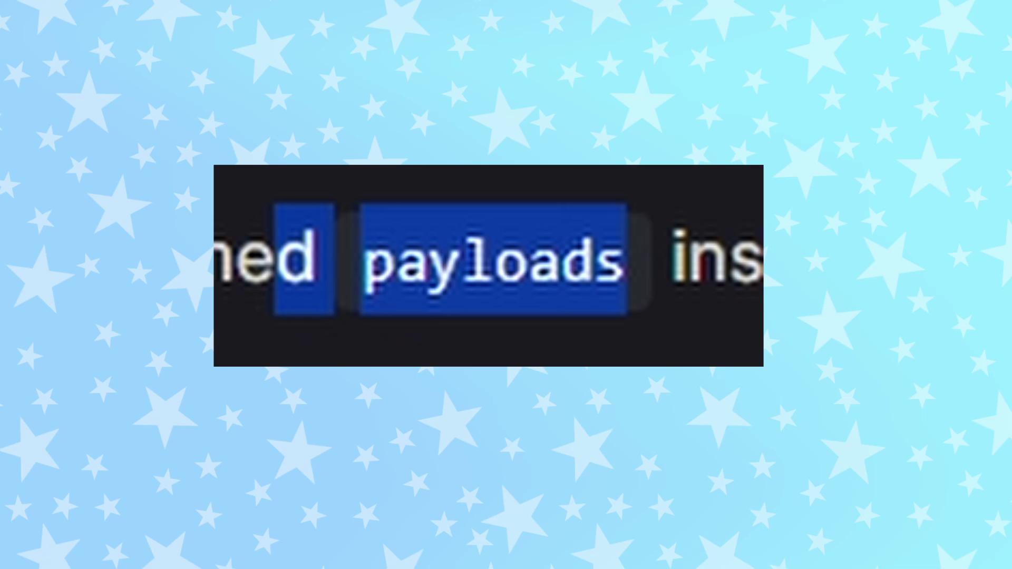
{"action": "key", "text": "Escape"}
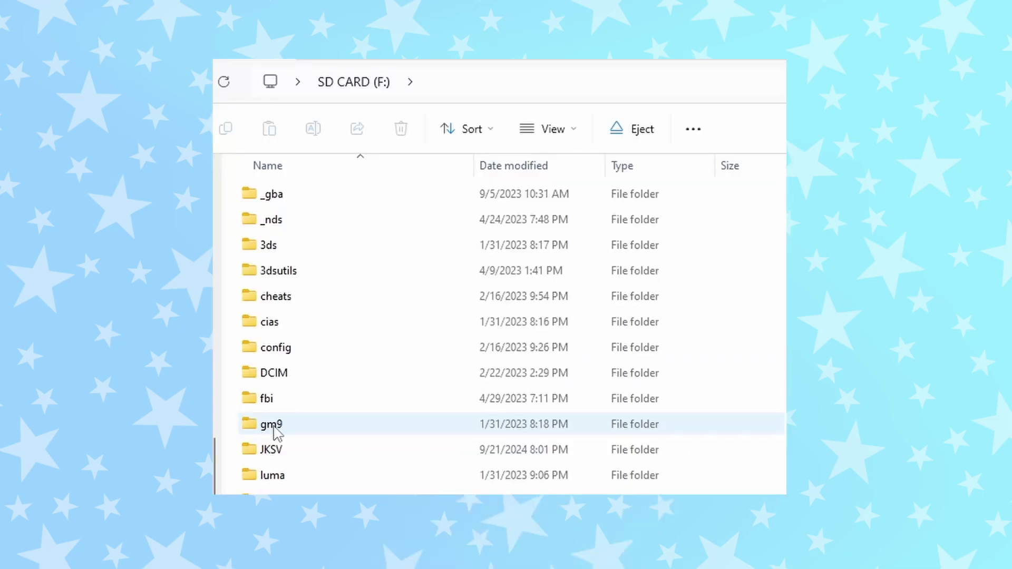
Open the gm9 folder on SD CARD (F:) and select its out folder.
{"action": "double_click", "coordinate": [274, 424]}
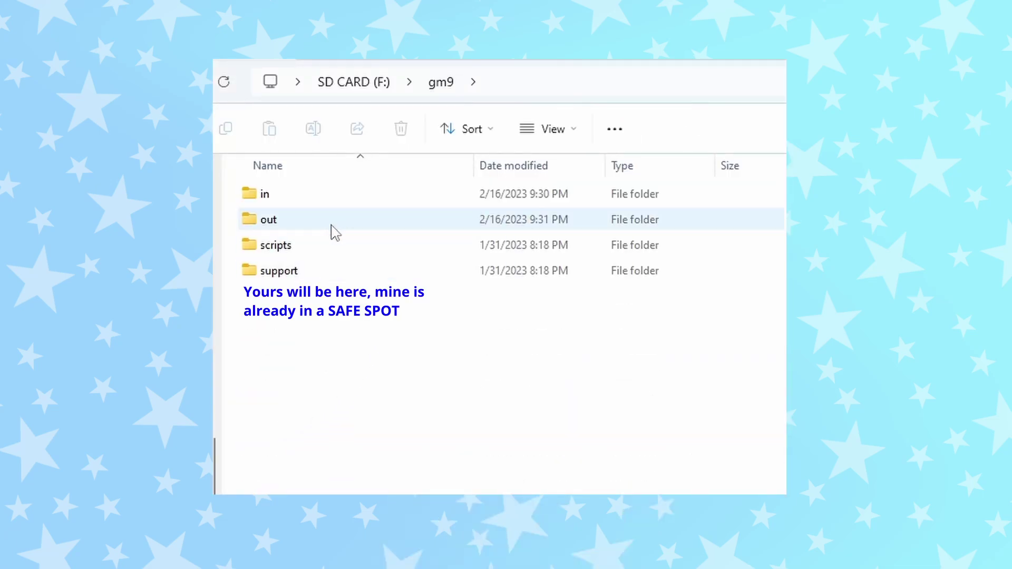
{"action": "left_click", "coordinate": [332, 230]}
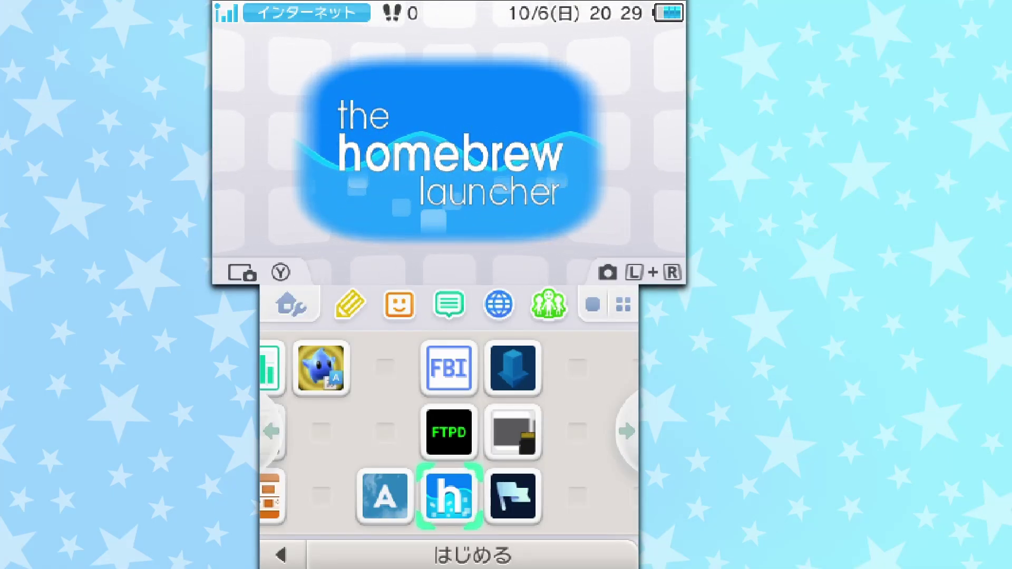
Select the Checkpoint app on the HOME Menu and start it.
{"action": "left_click", "coordinate": [513, 496]}
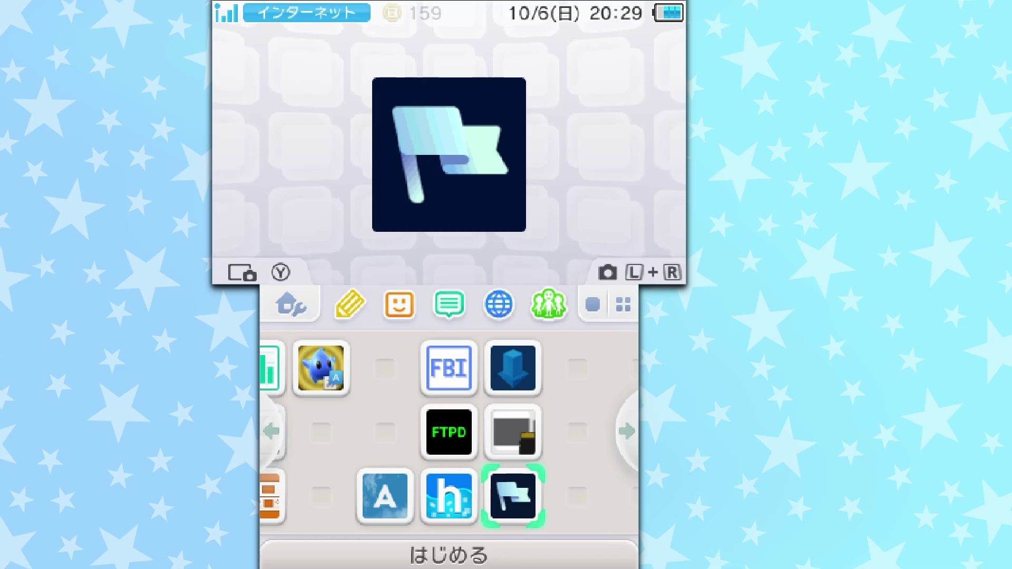
{"action": "left_click", "coordinate": [513, 495]}
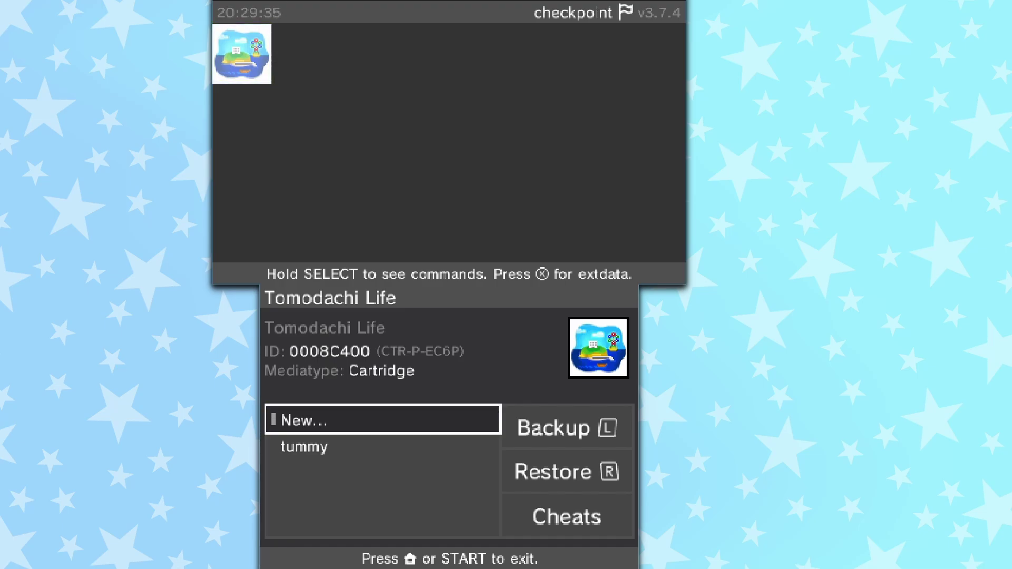
Confirm a new Tomodachi Life backup and replace its default name with 'Tummy'.
{"action": "key", "text": "l"}
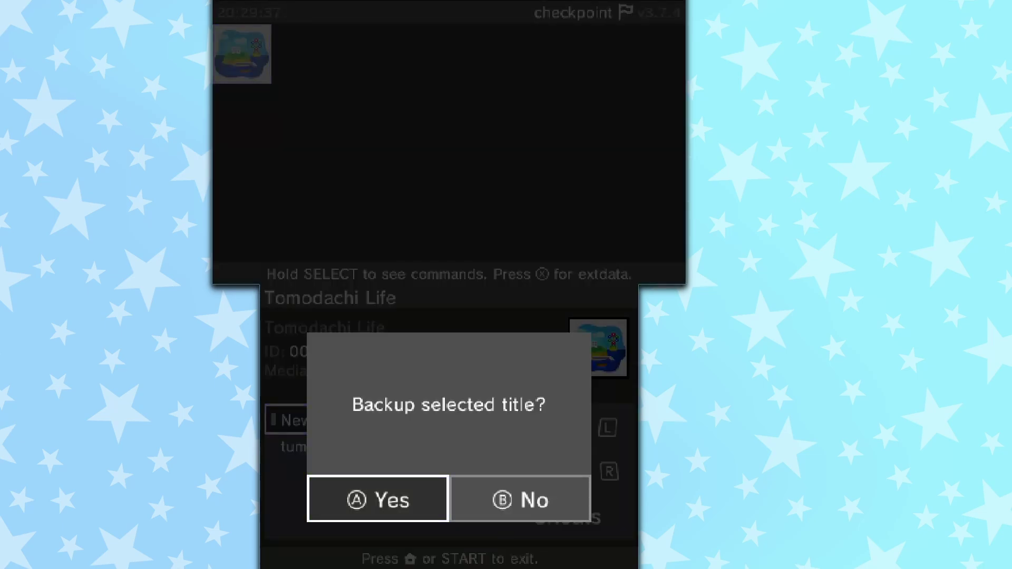
{"action": "key", "text": "a"}
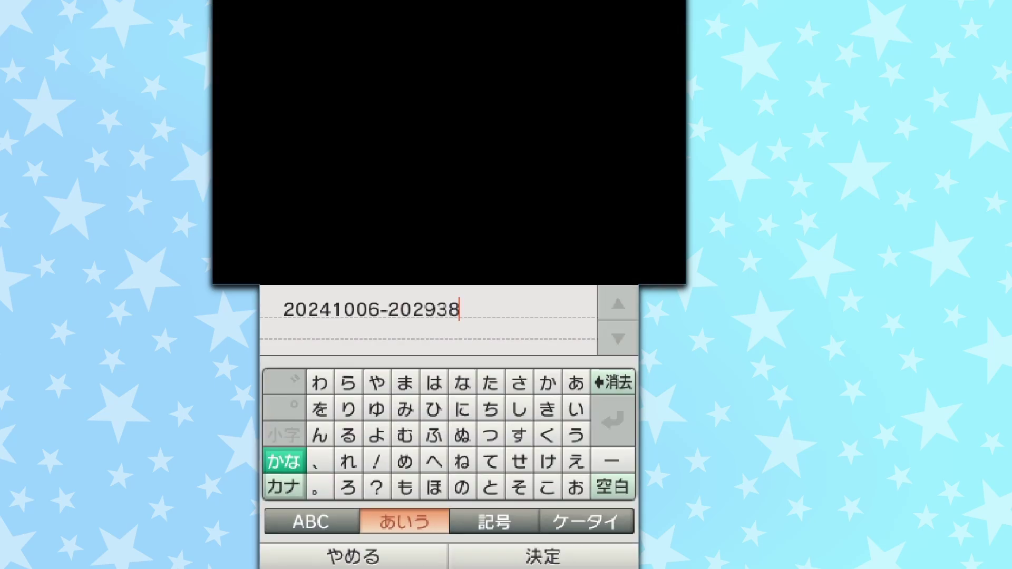
{"action": "left_click_drag", "start_coordinate": [460, 310], "coordinate": [283, 309]}
{"action": "left_click", "coordinate": [310, 521]}
{"action": "left_click", "coordinate": [359, 486]}
{"action": "left_click", "coordinate": [401, 409]}
{"action": "left_click", "coordinate": [459, 409]}
{"action": "left_click", "coordinate": [469, 462]}
{"action": "left_click", "coordinate": [469, 462]}
{"action": "left_click", "coordinate": [430, 410]}
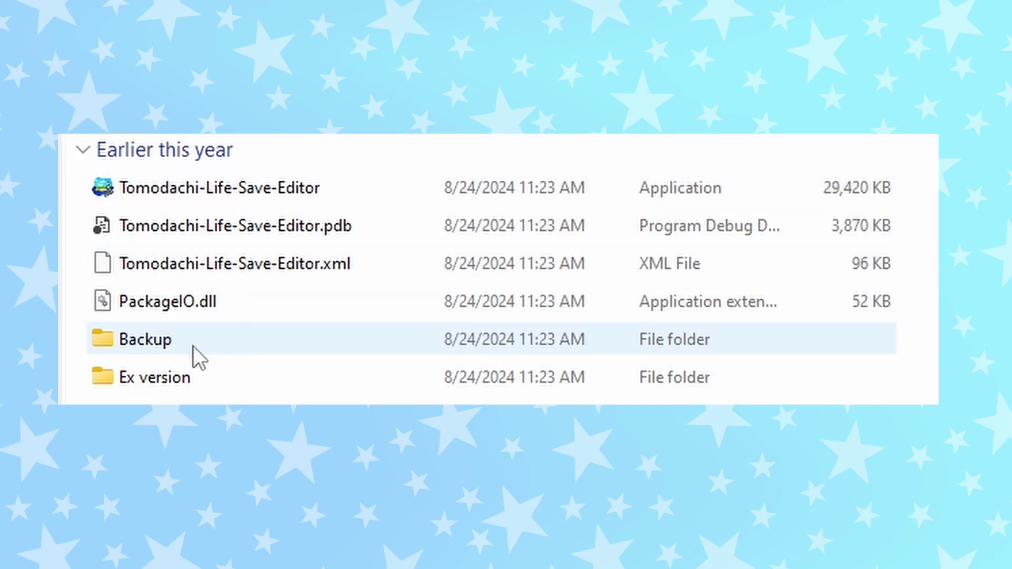
Navigate into Backup > EUR > 2024_10_5_14h41 in the save editor folder.
{"action": "left_click", "coordinate": [165, 381]}
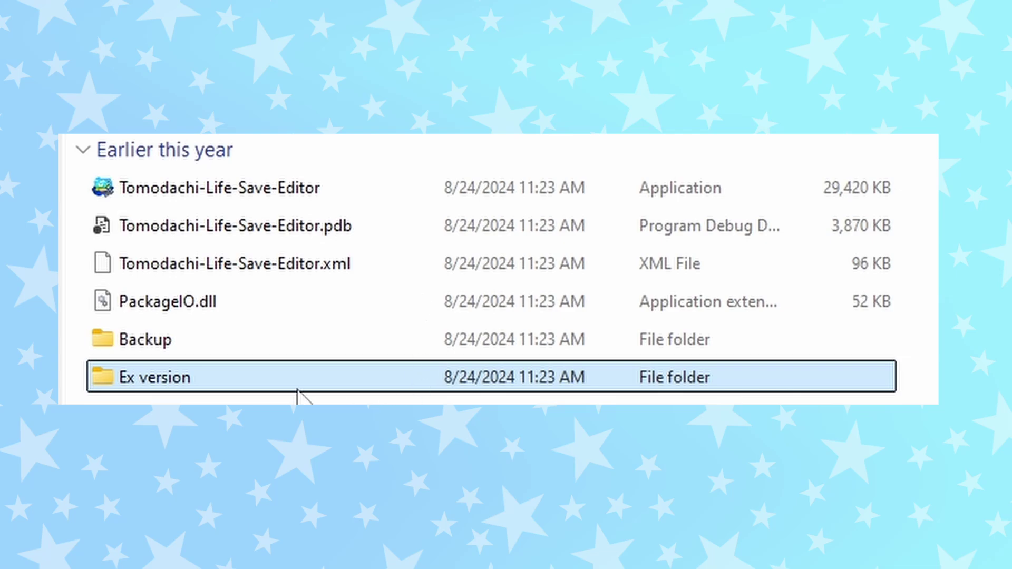
{"action": "left_click_drag", "start_coordinate": [289, 390], "coordinate": [866, 258]}
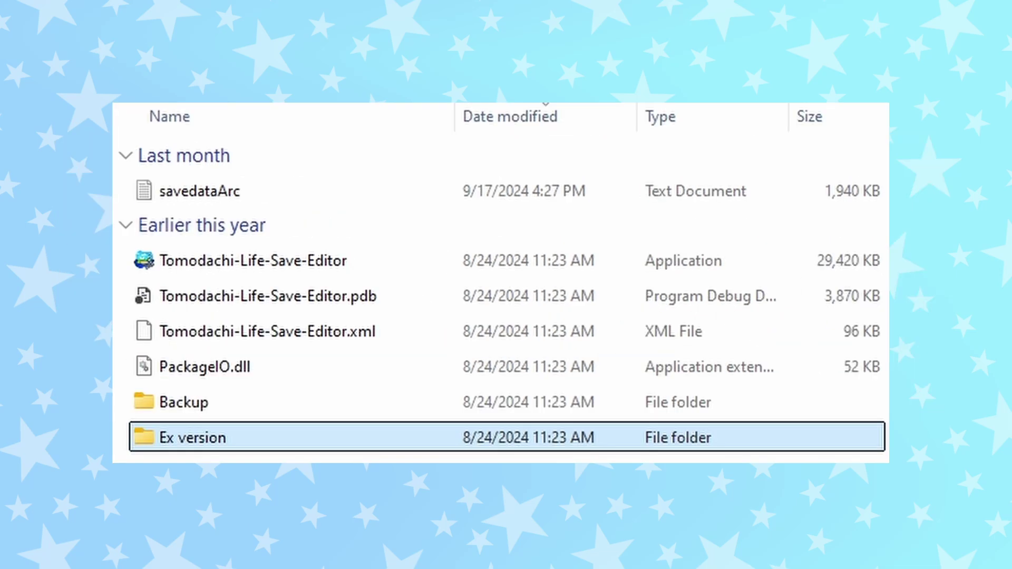
{"action": "double_click", "coordinate": [279, 402]}
{"action": "double_click", "coordinate": [204, 193]}
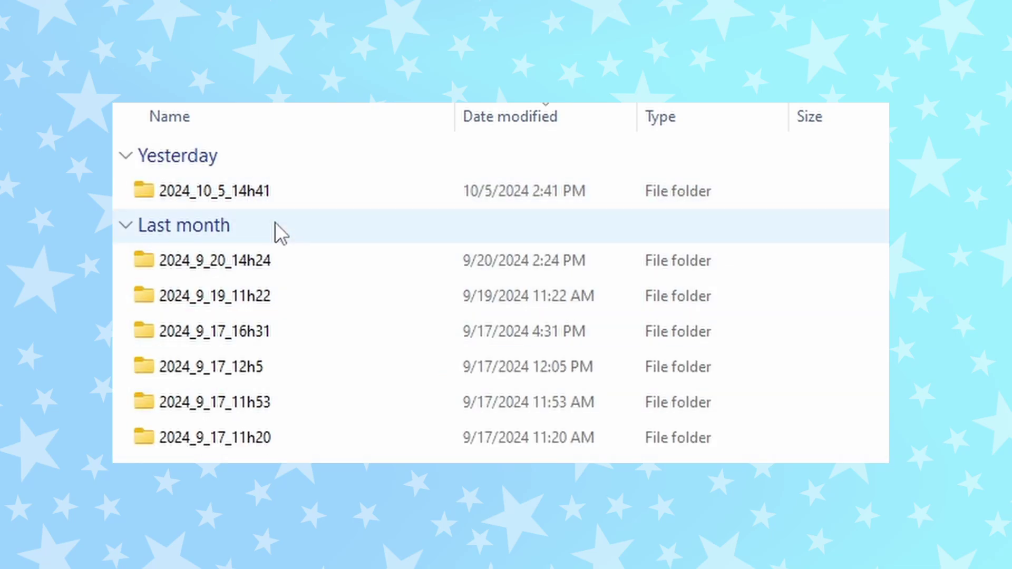
{"action": "double_click", "coordinate": [282, 195]}
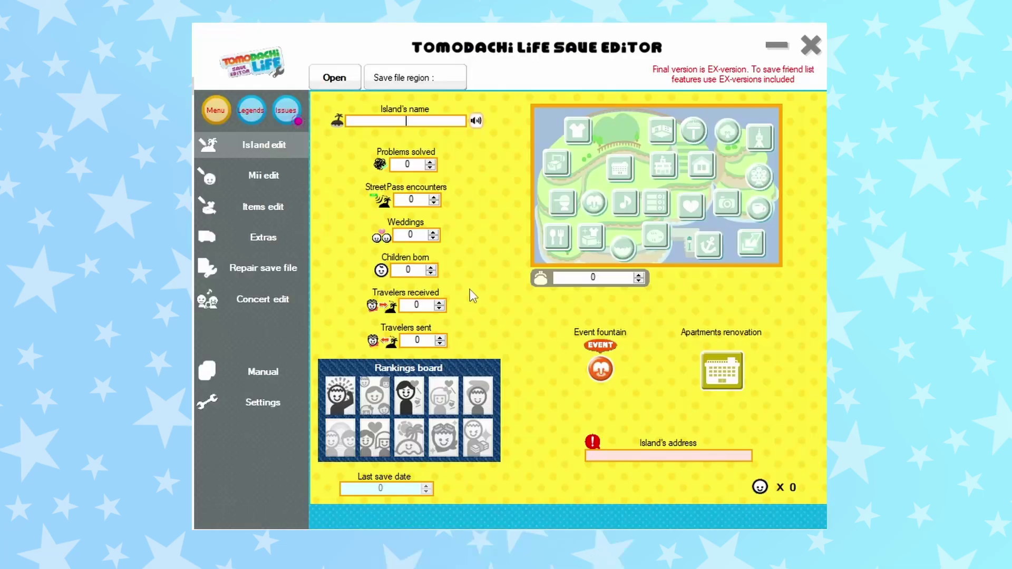
Browse to SD CARD > 3ds > Checkpoint > saves > 0x008C4 Tomodachi Life > Tummy in the Open dialog.
{"action": "left_click", "coordinate": [326, 85]}
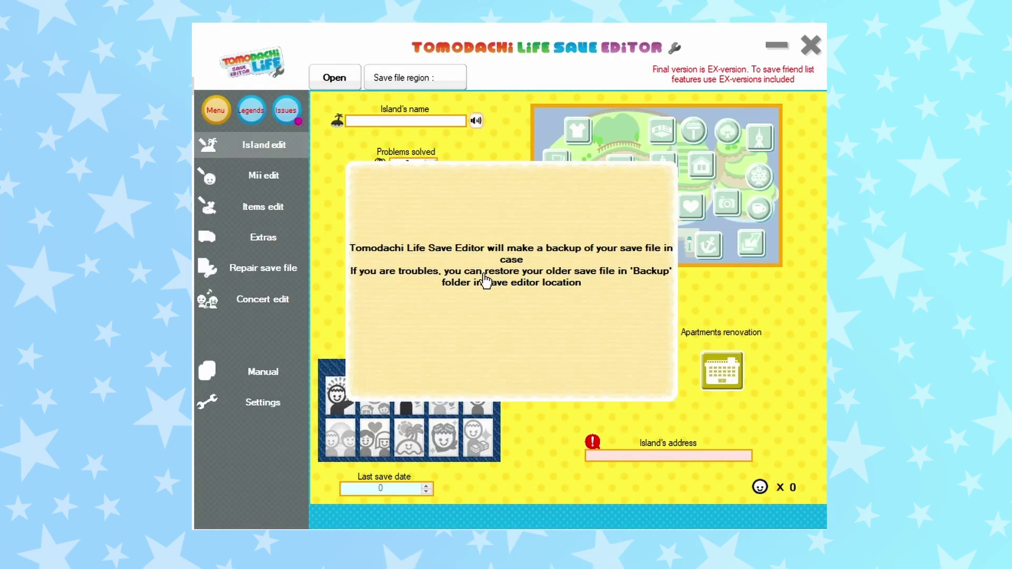
{"action": "left_click", "coordinate": [483, 278]}
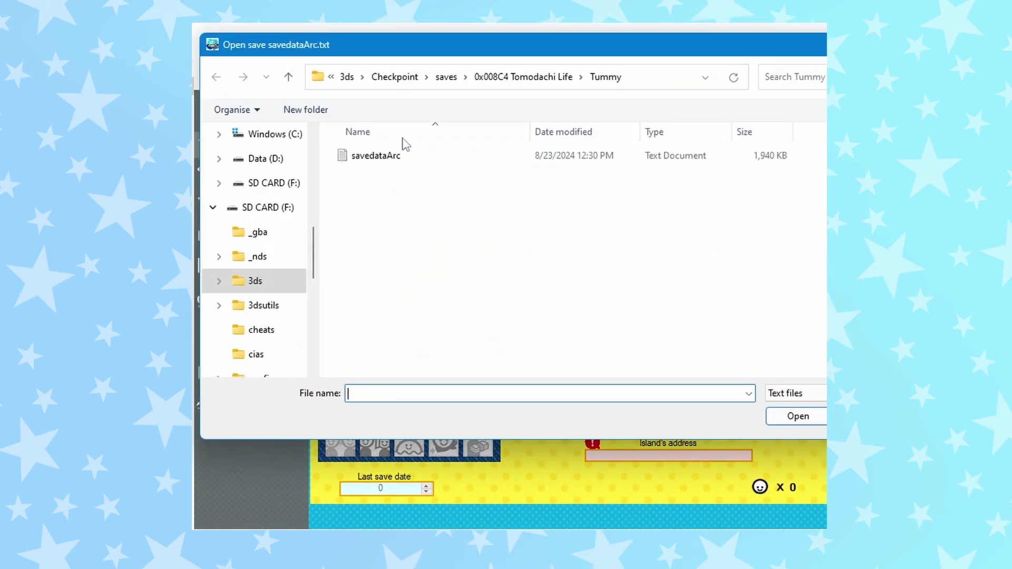
{"action": "left_click", "coordinate": [352, 78]}
{"action": "left_click", "coordinate": [356, 80]}
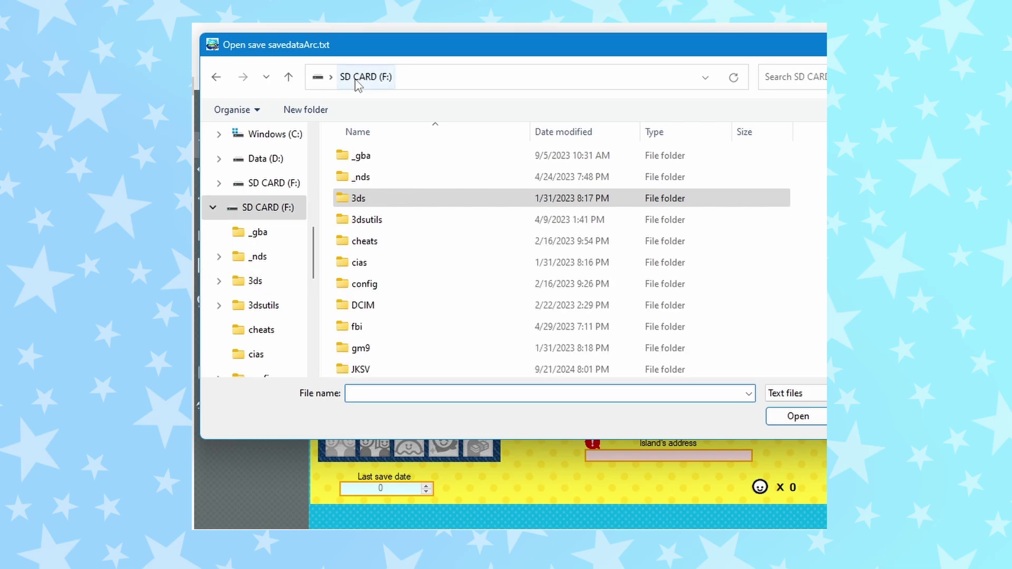
{"action": "double_click", "coordinate": [437, 199]}
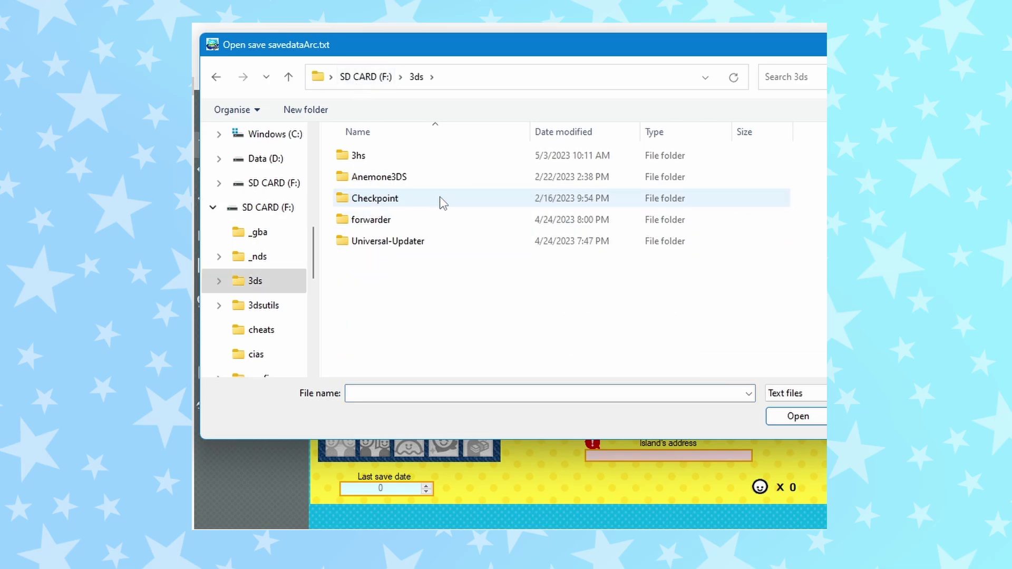
{"action": "double_click", "coordinate": [391, 199]}
{"action": "double_click", "coordinate": [417, 177]}
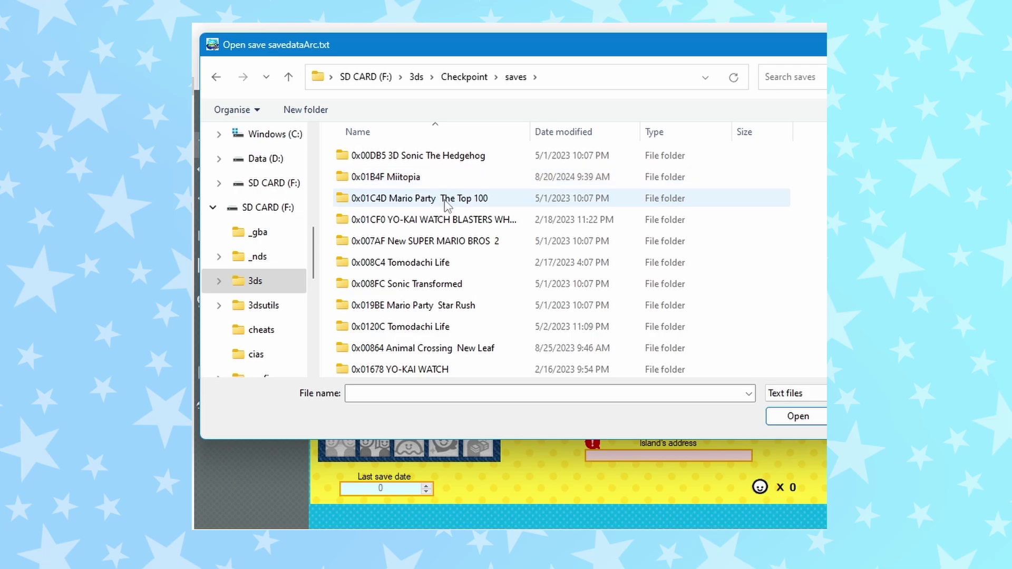
{"action": "double_click", "coordinate": [428, 263]}
{"action": "double_click", "coordinate": [398, 199]}
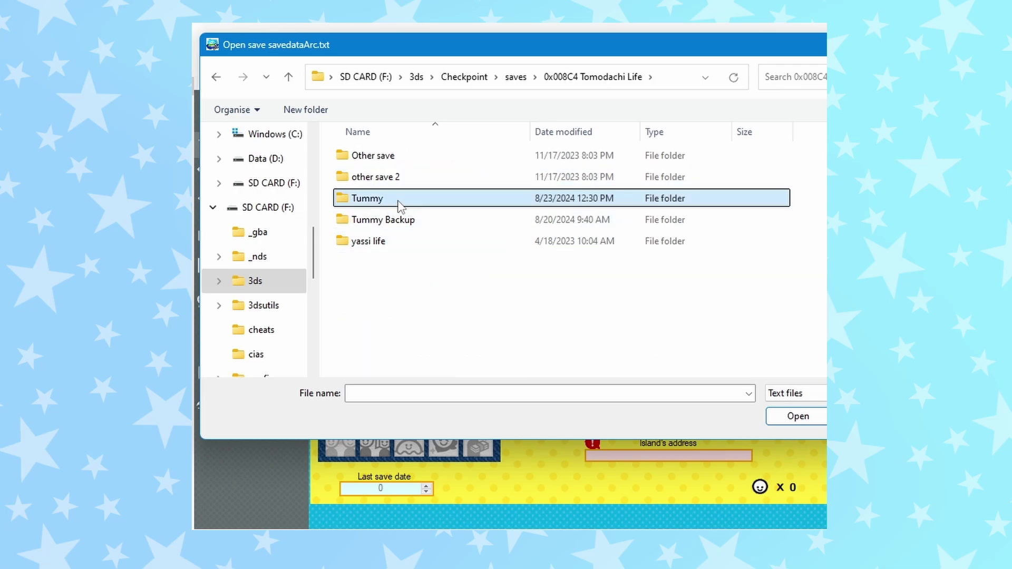
Open the savedataArc file as a EUR region save.
{"action": "left_click", "coordinate": [399, 157]}
{"action": "left_click", "coordinate": [399, 157]}
{"action": "double_click", "coordinate": [399, 157]}
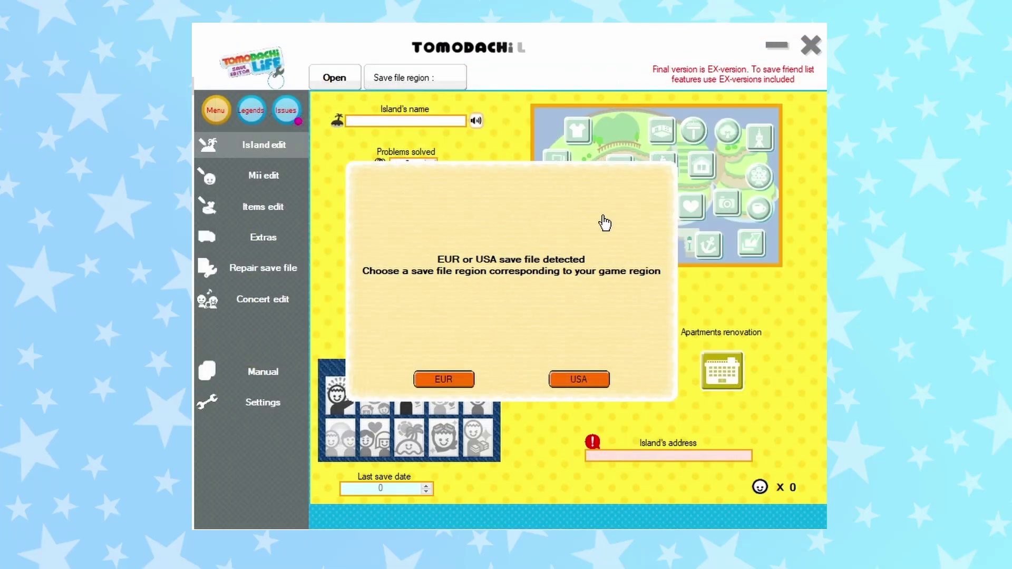
{"action": "left_click", "coordinate": [444, 380]}
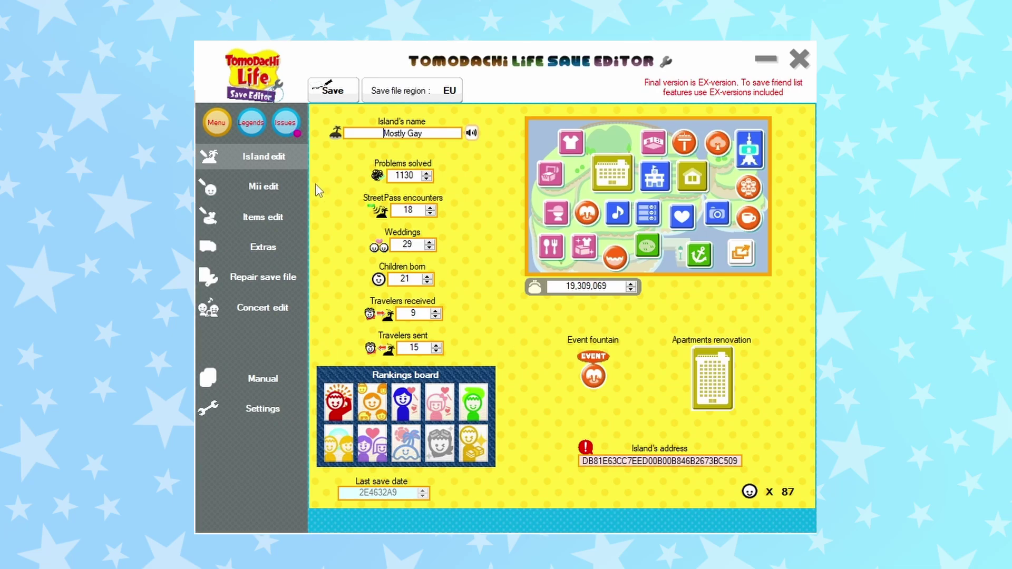
Switch from the island statistics to the Mii edit section.
{"action": "left_click", "coordinate": [275, 189]}
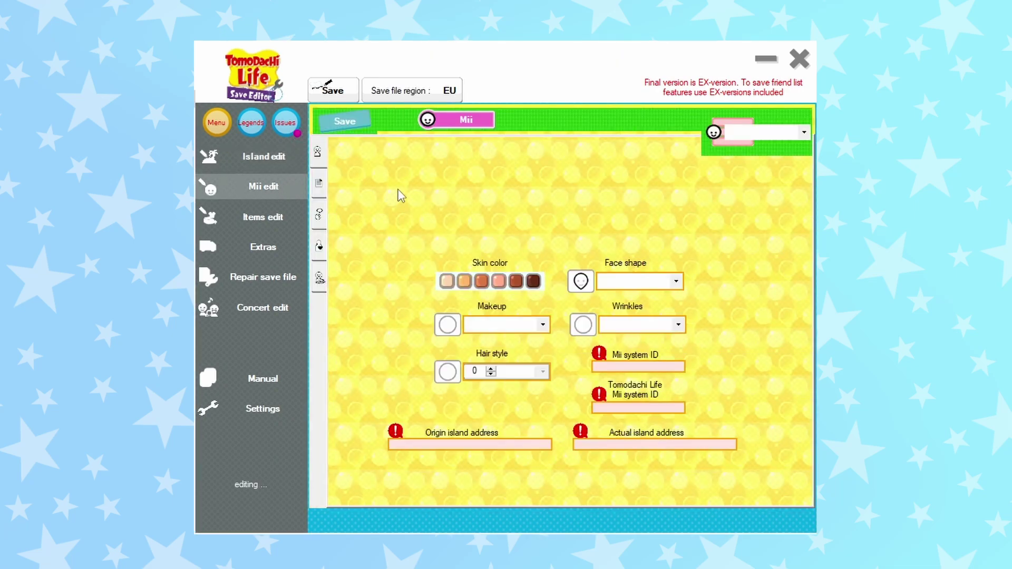
Change Hero Four's first name to 'shit', then bring up its favourite food choices.
{"action": "left_click", "coordinate": [783, 134]}
{"action": "left_click", "coordinate": [779, 156]}
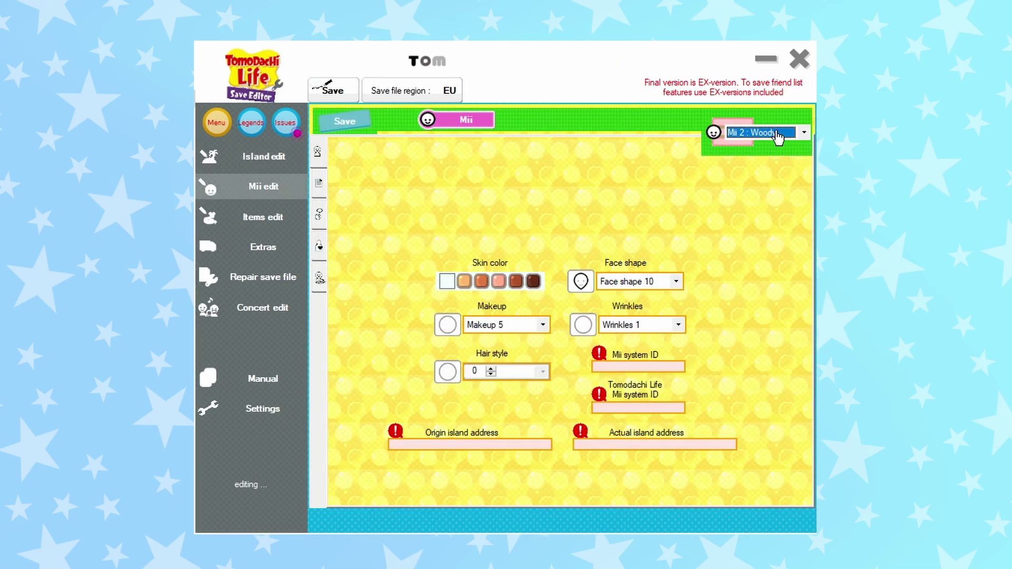
{"action": "left_click", "coordinate": [804, 137]}
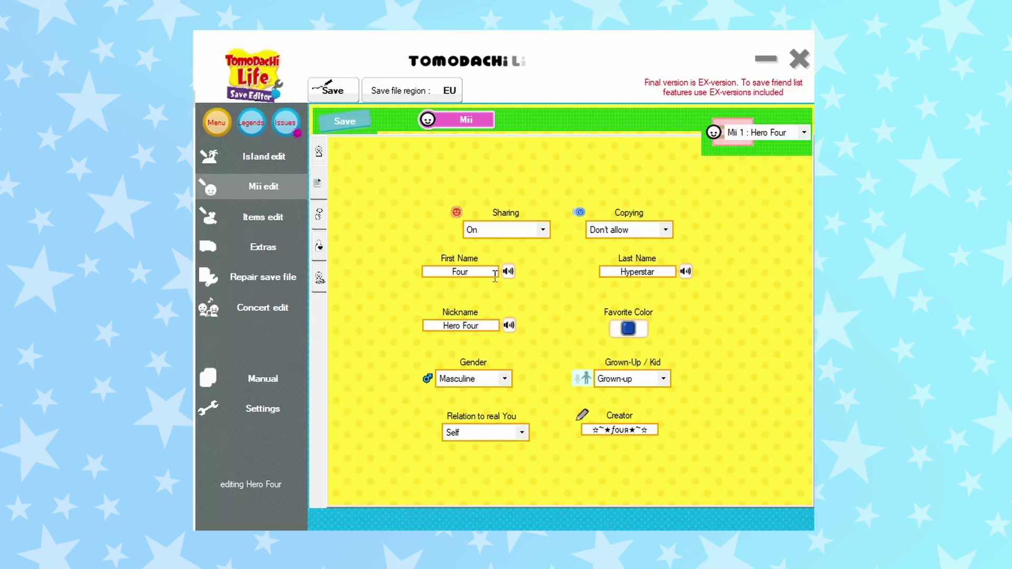
{"action": "double_click", "coordinate": [460, 271]}
{"action": "type", "text": "shit"}
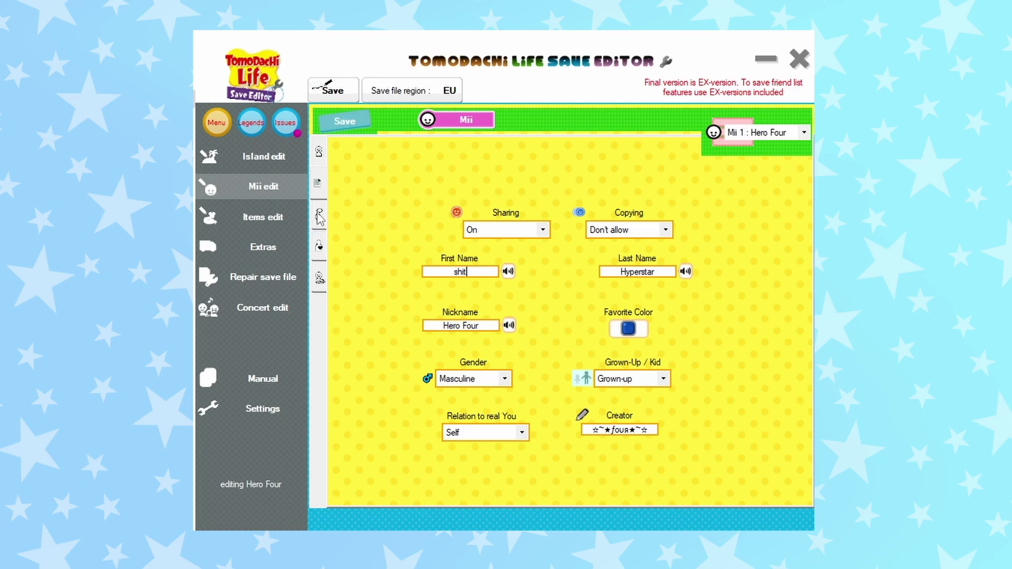
{"action": "left_click", "coordinate": [321, 243]}
{"action": "left_click", "coordinate": [548, 182]}
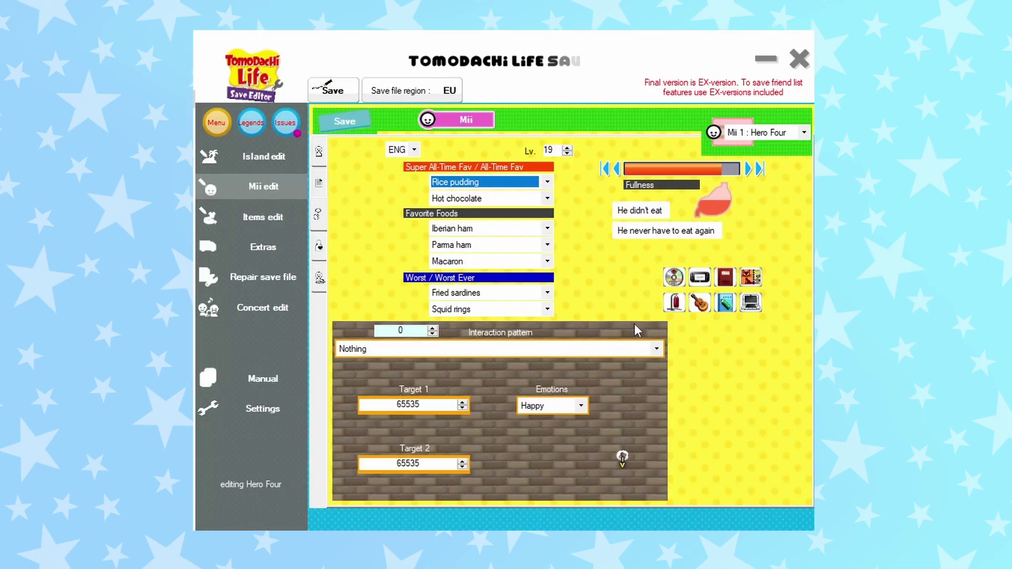
Choose No correspondence as Hero Four's interaction pattern, then view its relationships page.
{"action": "left_click", "coordinate": [620, 349]}
{"action": "scroll", "coordinate": [548, 396], "scroll_direction": "down", "scroll_amount": 3}
{"action": "scroll", "coordinate": [548, 396], "scroll_direction": "down", "scroll_amount": 6}
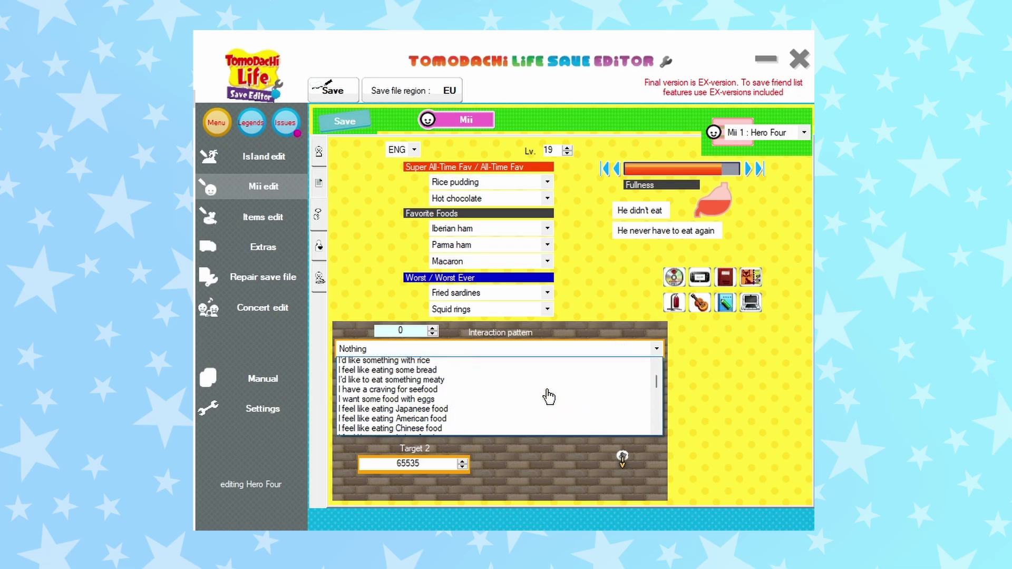
{"action": "scroll", "coordinate": [548, 396], "scroll_direction": "down", "scroll_amount": 8}
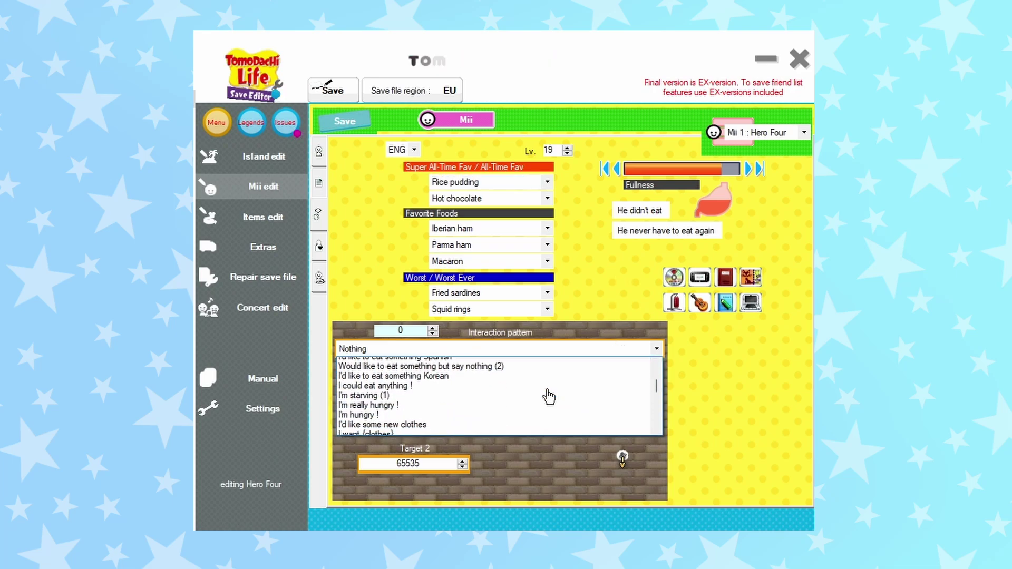
{"action": "scroll", "coordinate": [579, 406], "scroll_direction": "down", "scroll_amount": 10}
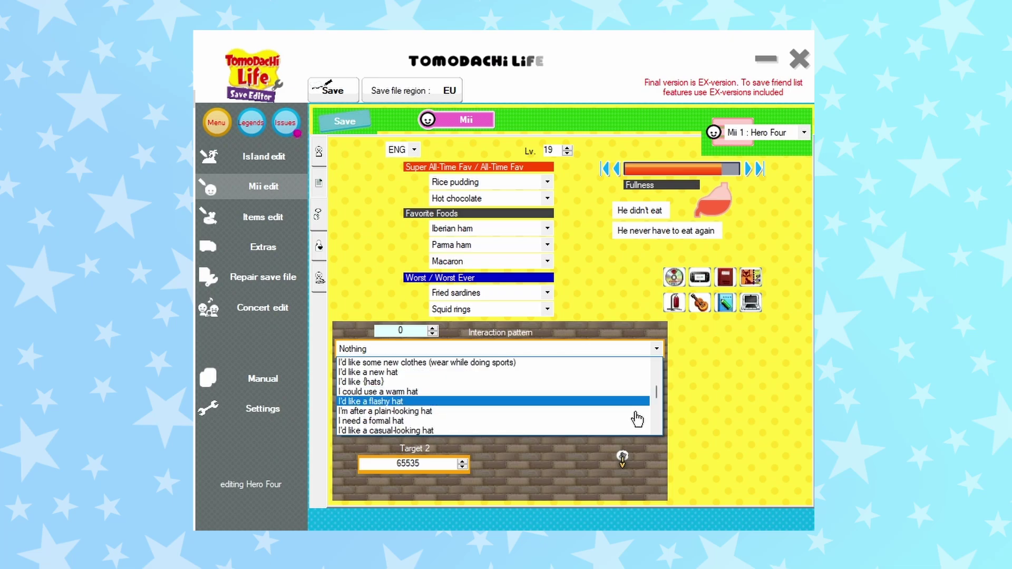
{"action": "scroll", "coordinate": [593, 412], "scroll_direction": "up", "scroll_amount": 3}
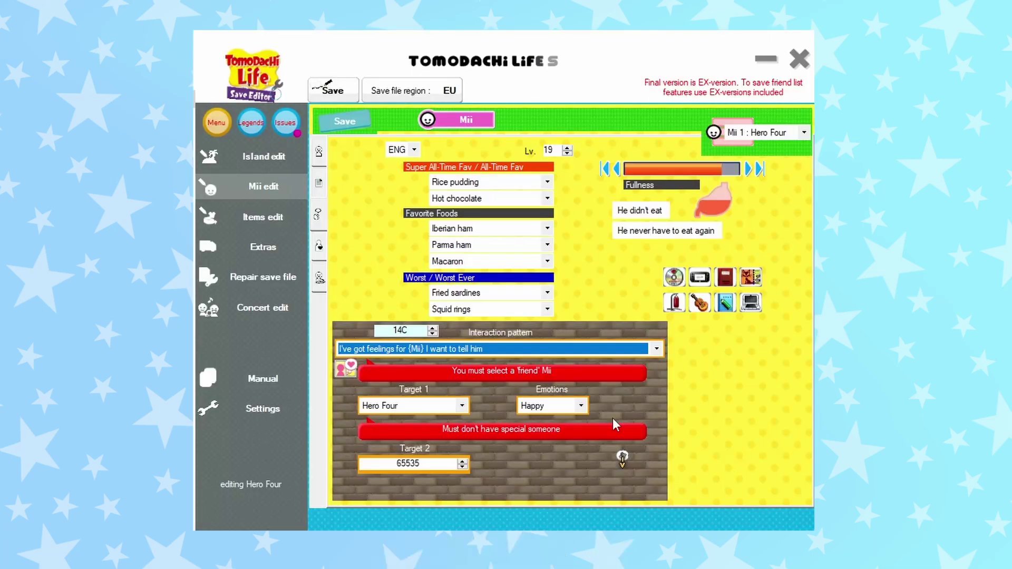
{"action": "left_click", "coordinate": [508, 349]}
{"action": "scroll", "coordinate": [506, 379], "scroll_direction": "down", "scroll_amount": 10}
{"action": "left_click", "coordinate": [497, 382]}
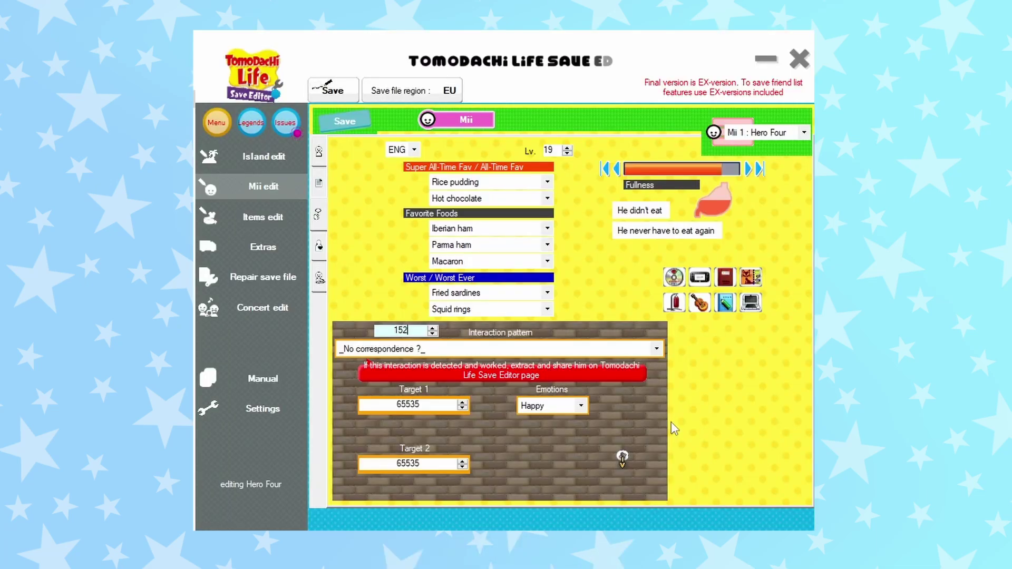
{"action": "left_click", "coordinate": [319, 255]}
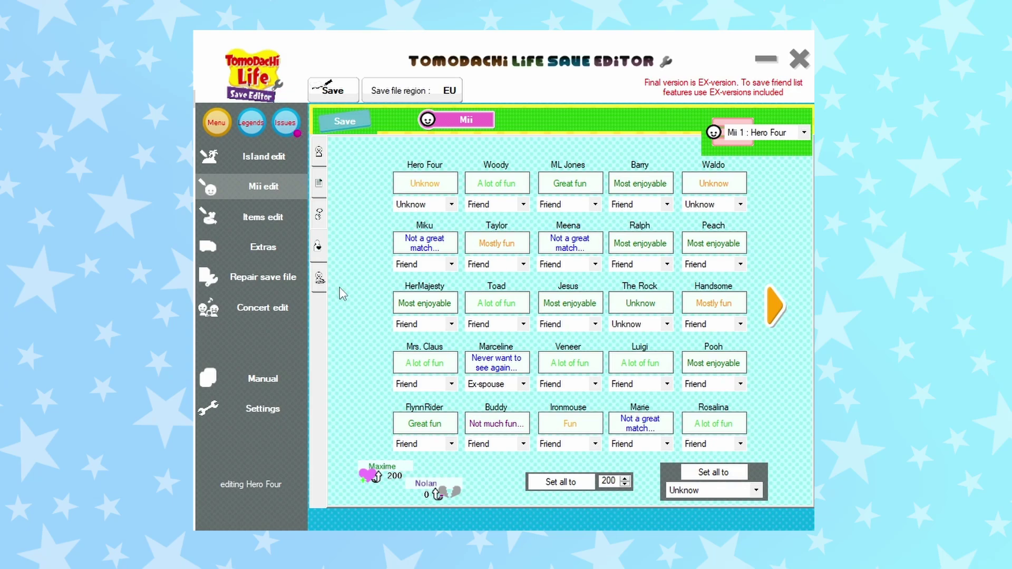